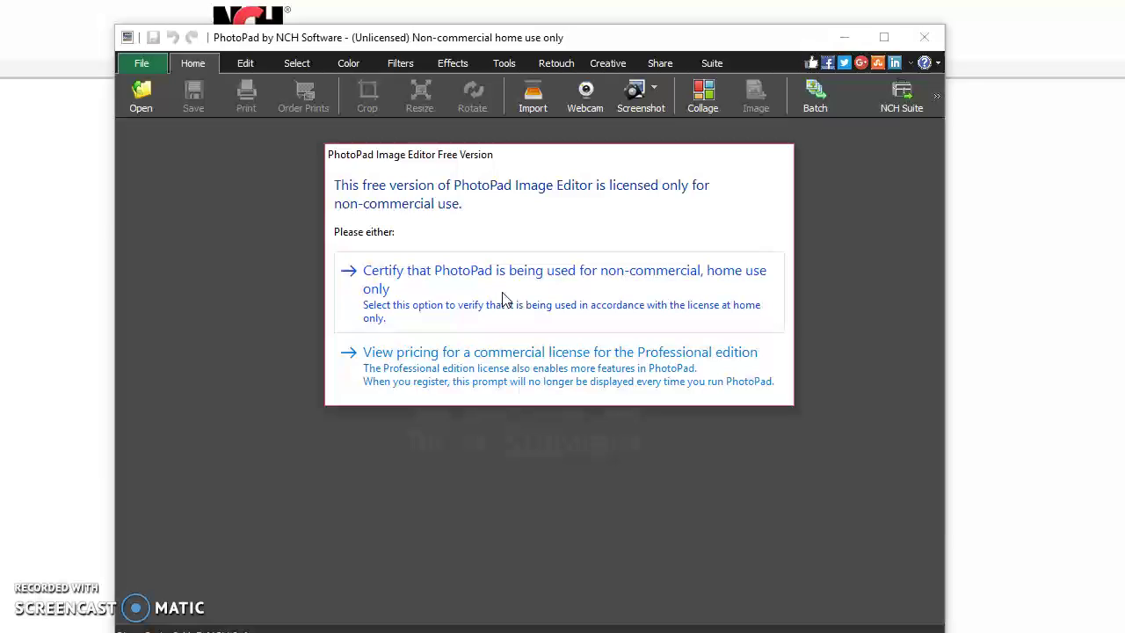
- Certify non-commercial home use and bring up the Open file dialog on Downloads
click(500, 300)
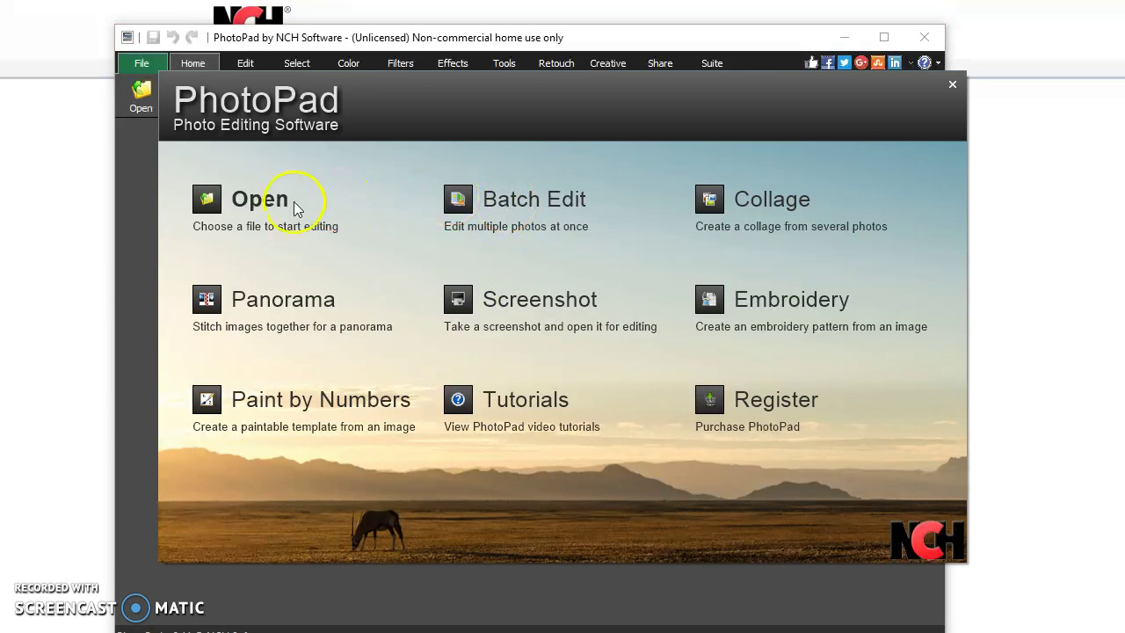
click(253, 204)
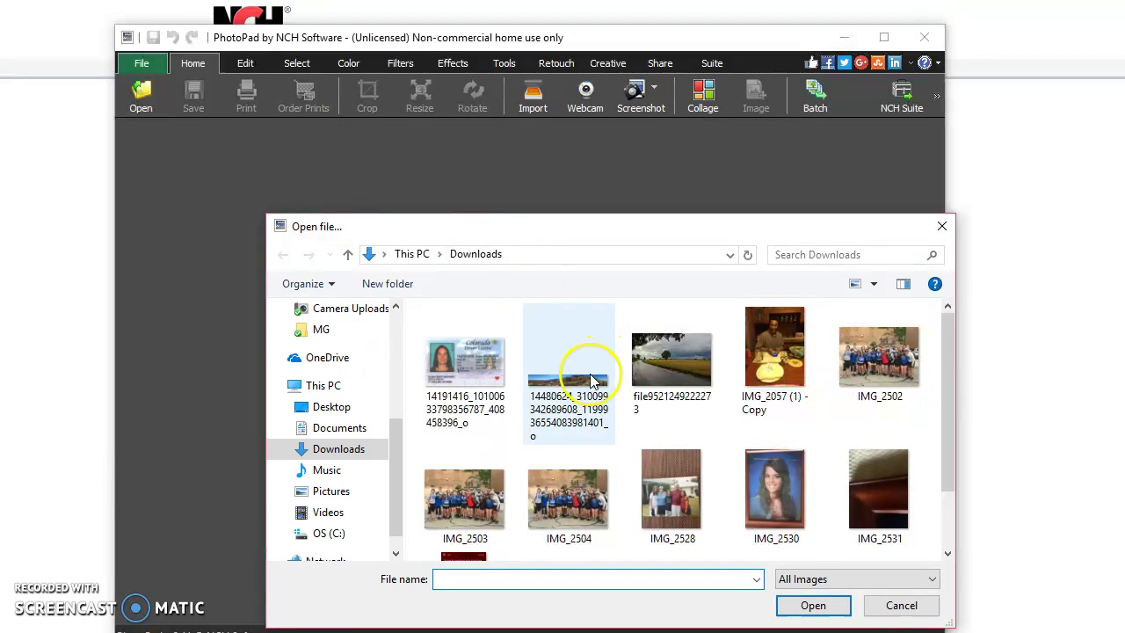
click(902, 608)
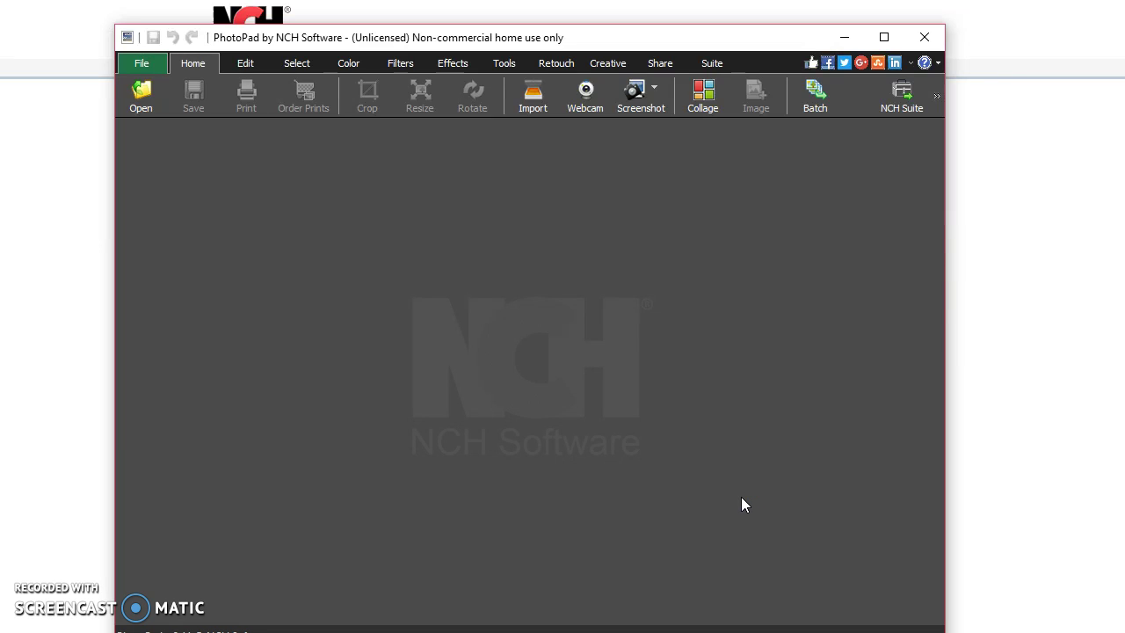
- Open the 5451 x 769 px mountain panorama JPG from the Downloads folder
click(141, 97)
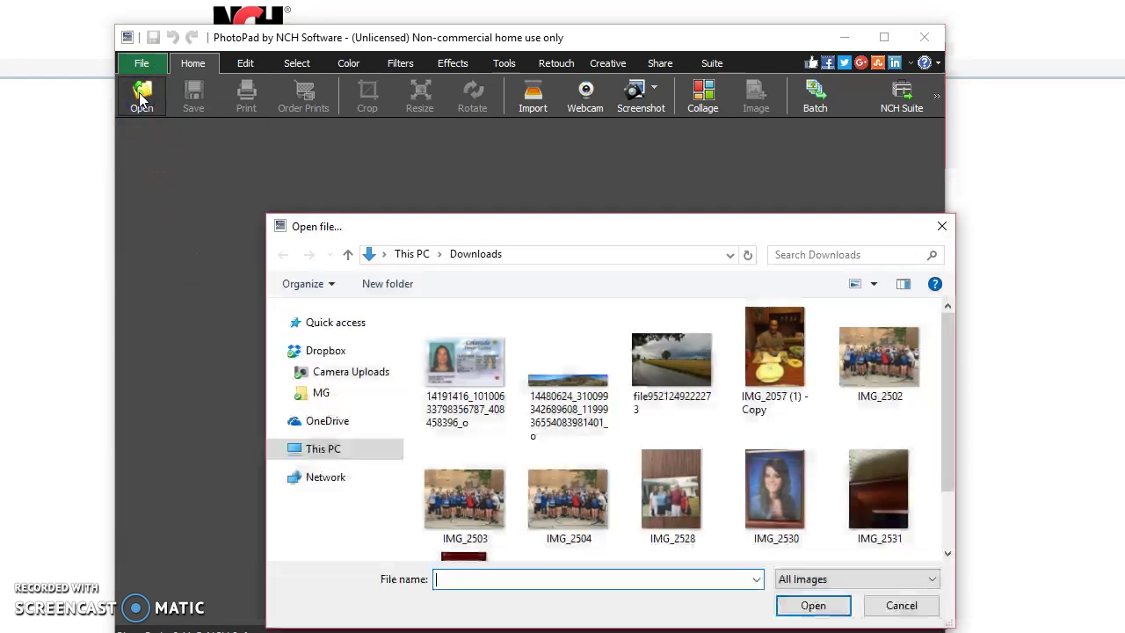
click(567, 362)
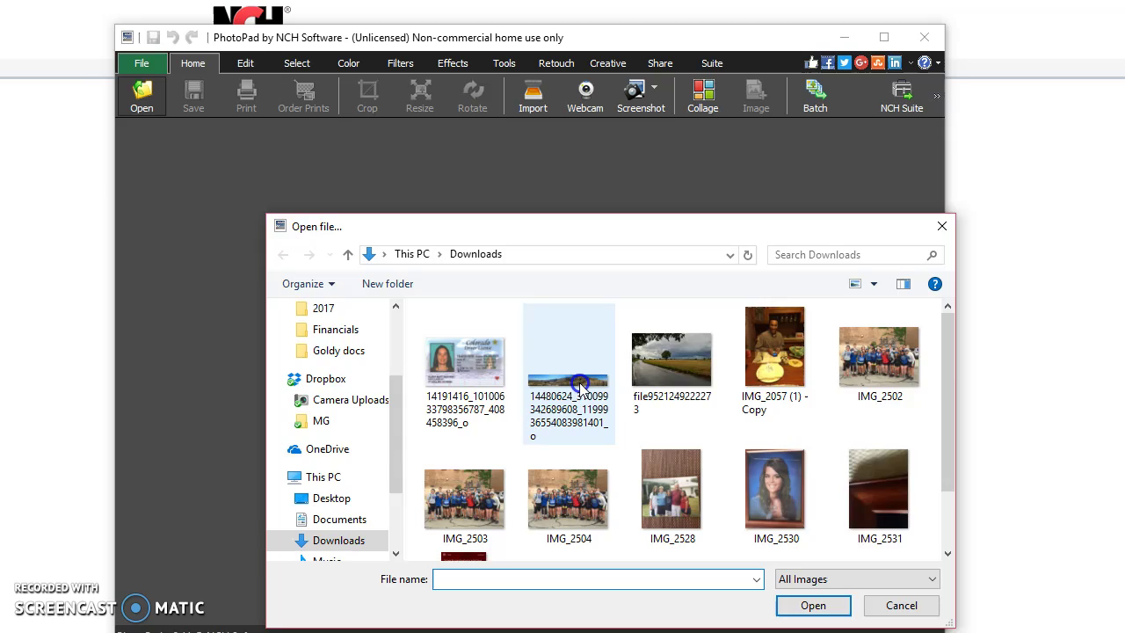
double_click(580, 387)
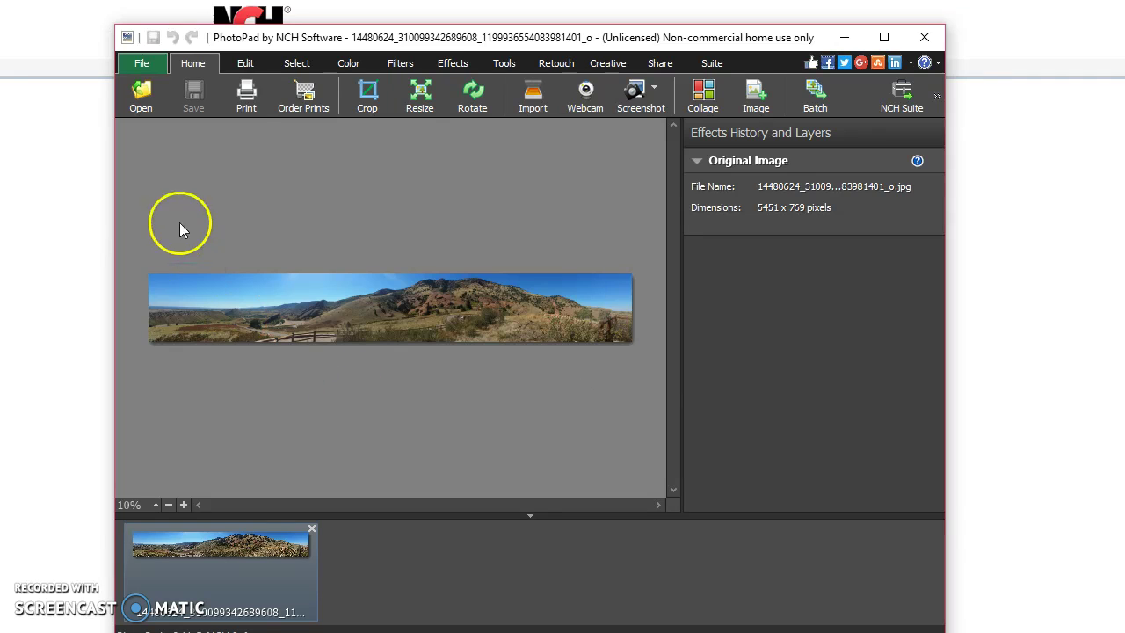
- Resize the panorama to 6000 px wide (846 px high) with Keep Aspect Ratio on
click(246, 66)
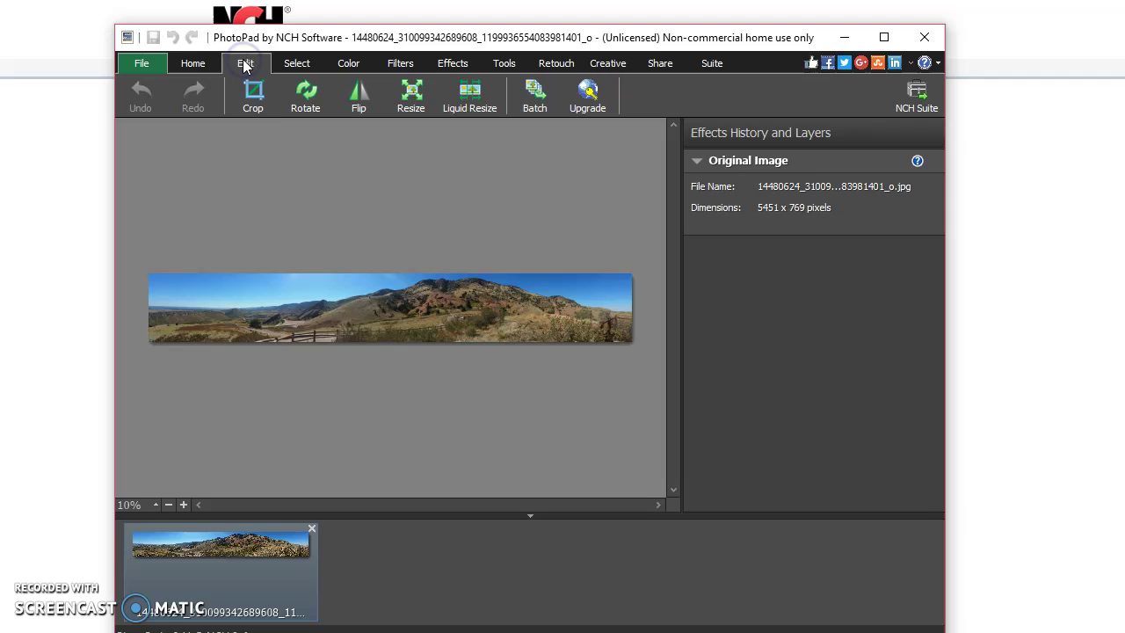
click(255, 97)
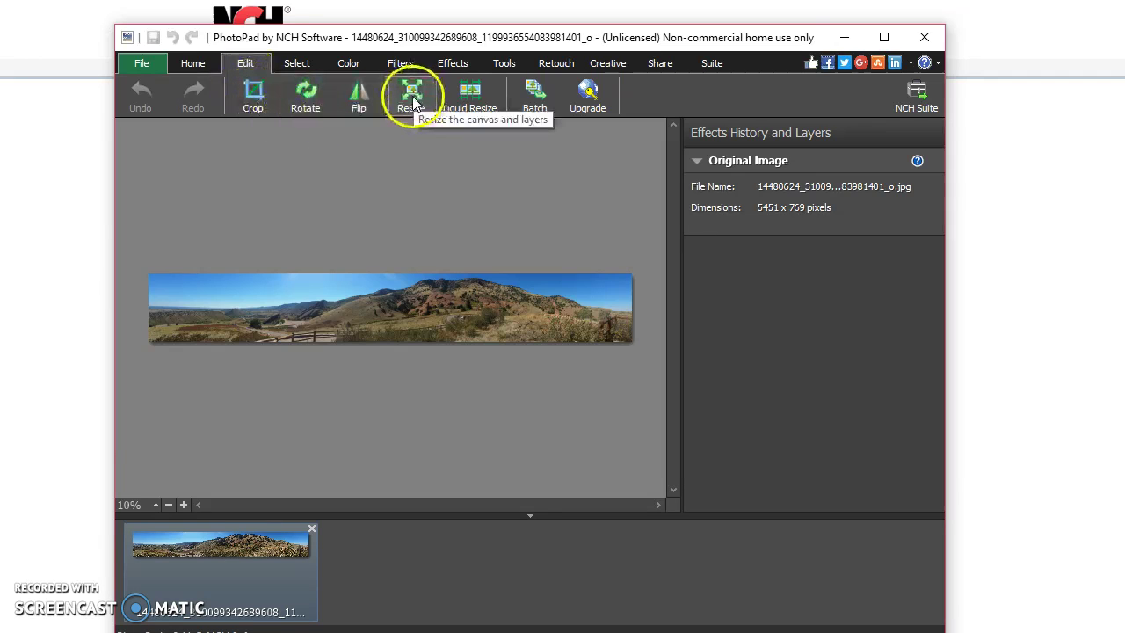
click(412, 98)
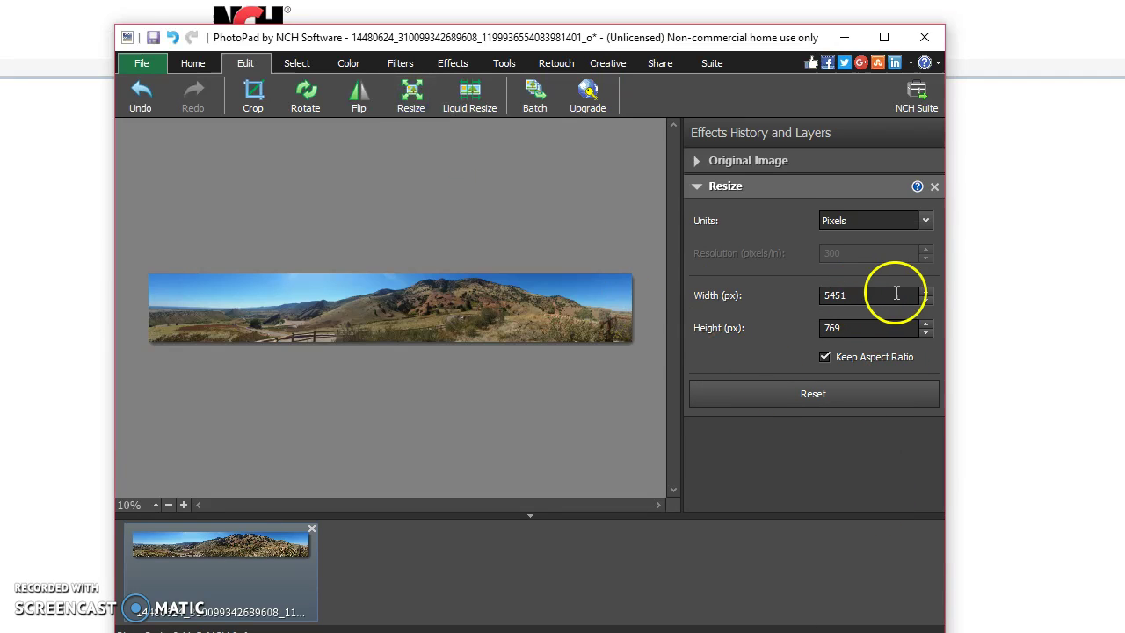
click(925, 291)
click(926, 291)
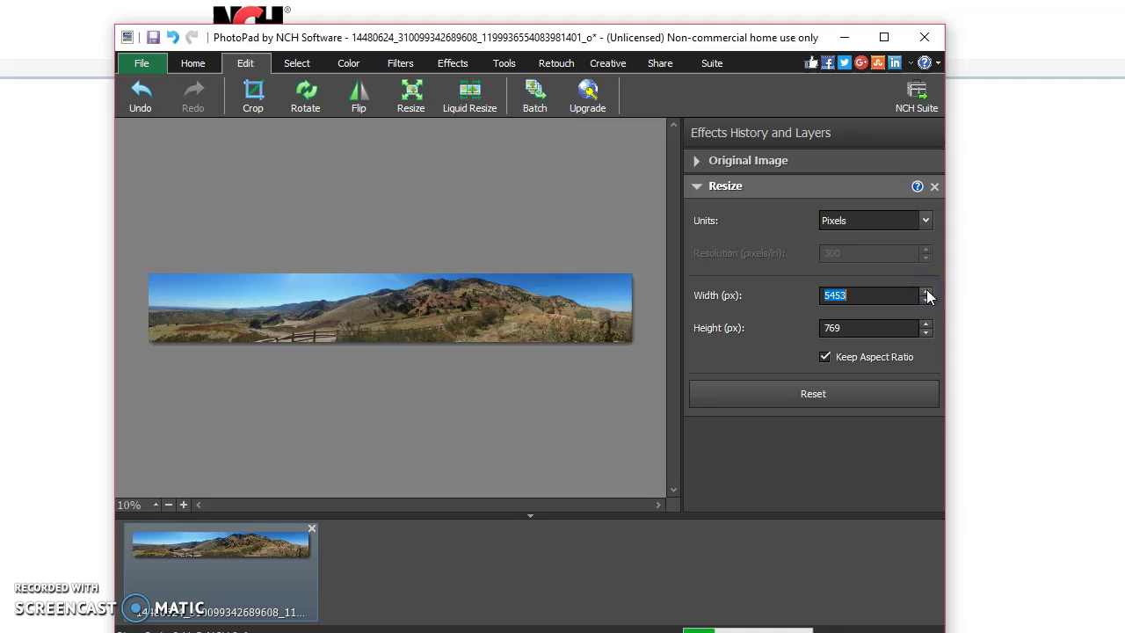
click(927, 292)
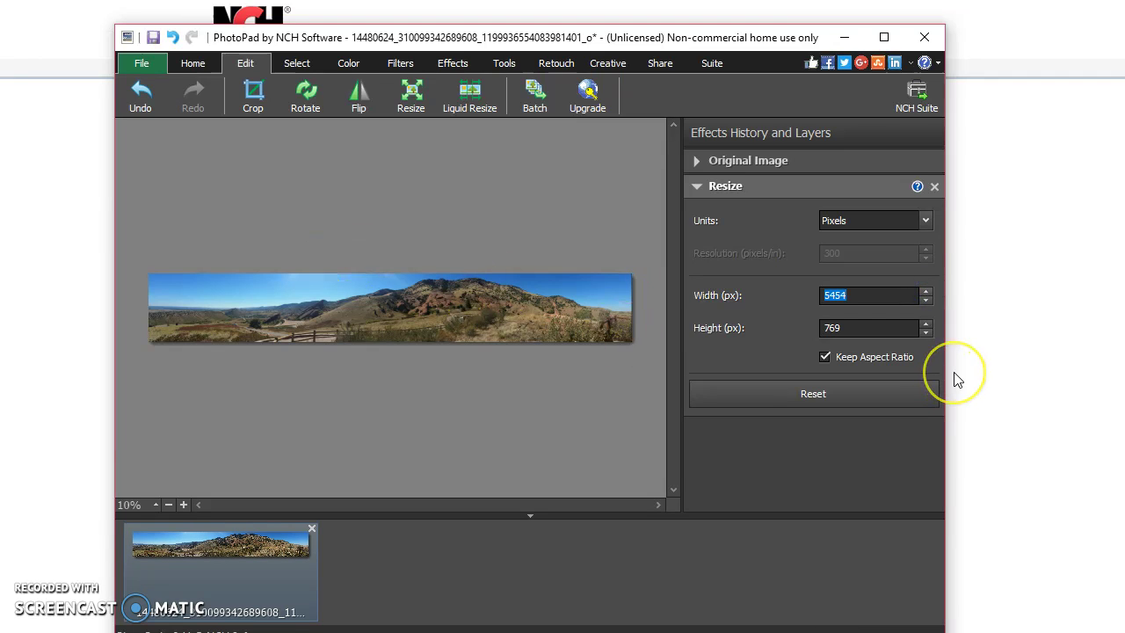
text(6000)
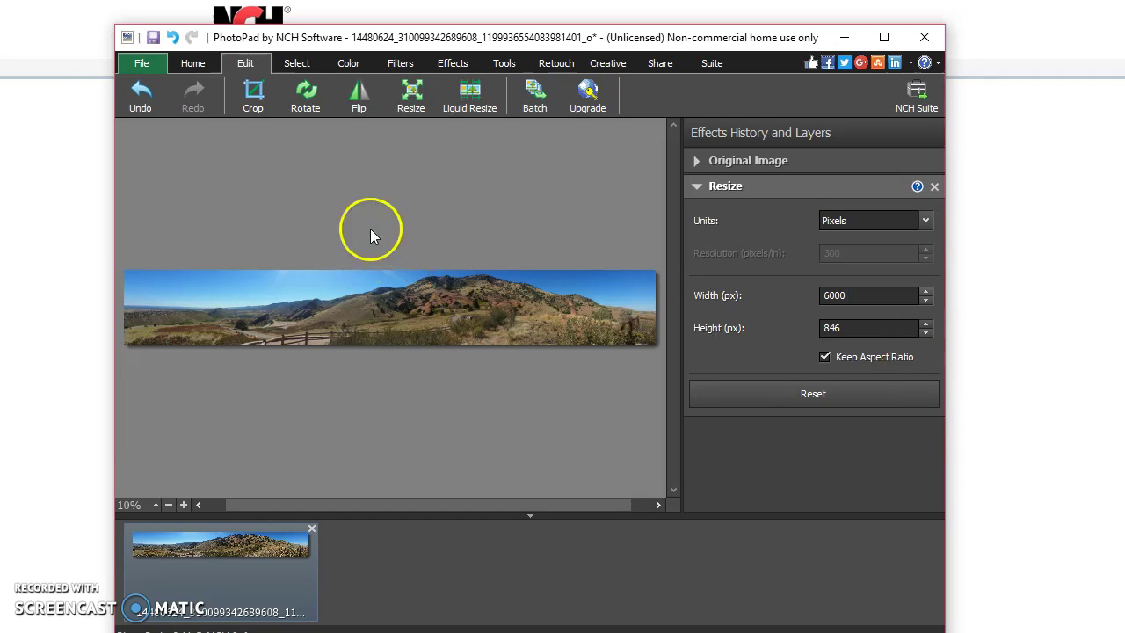
- Show the Color ribbon's Filters presets for the resized panorama
click(350, 64)
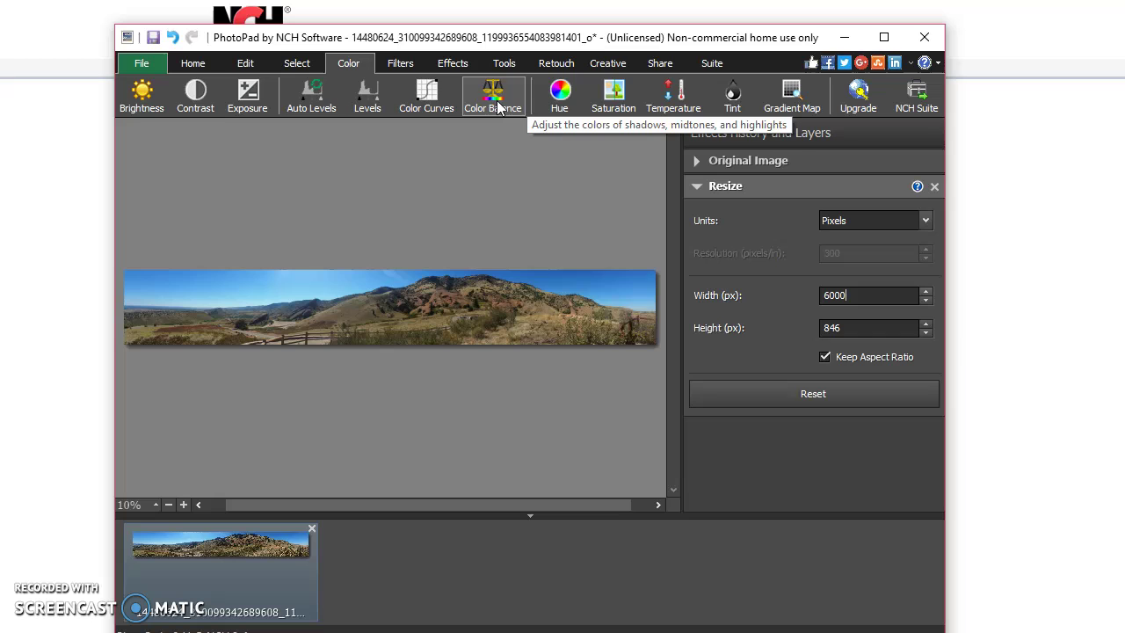
click(400, 63)
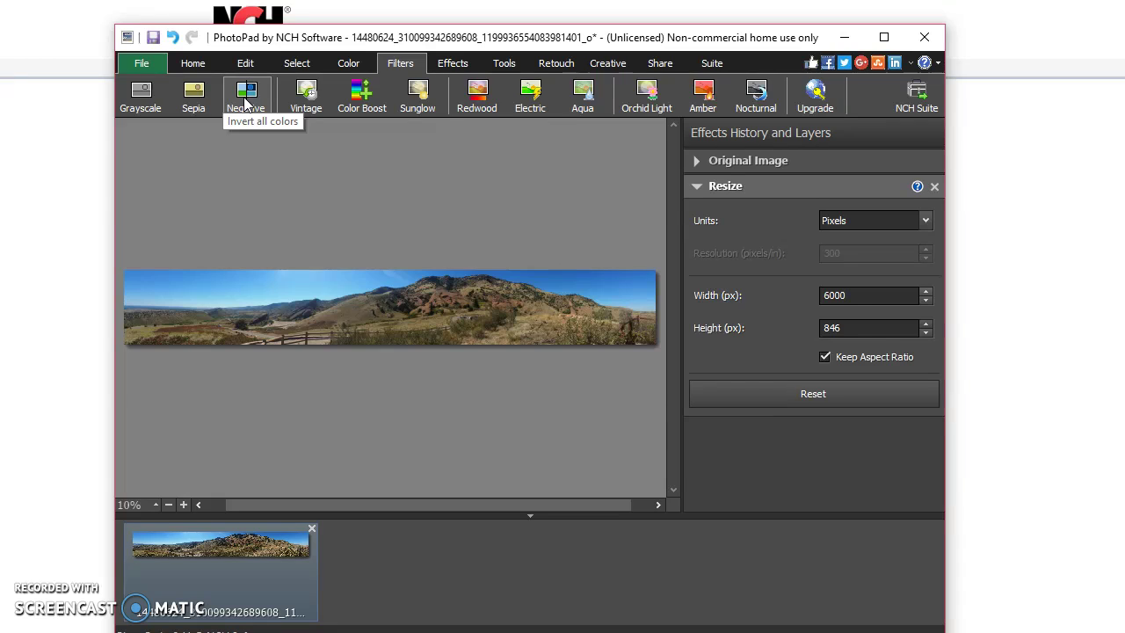
click(247, 100)
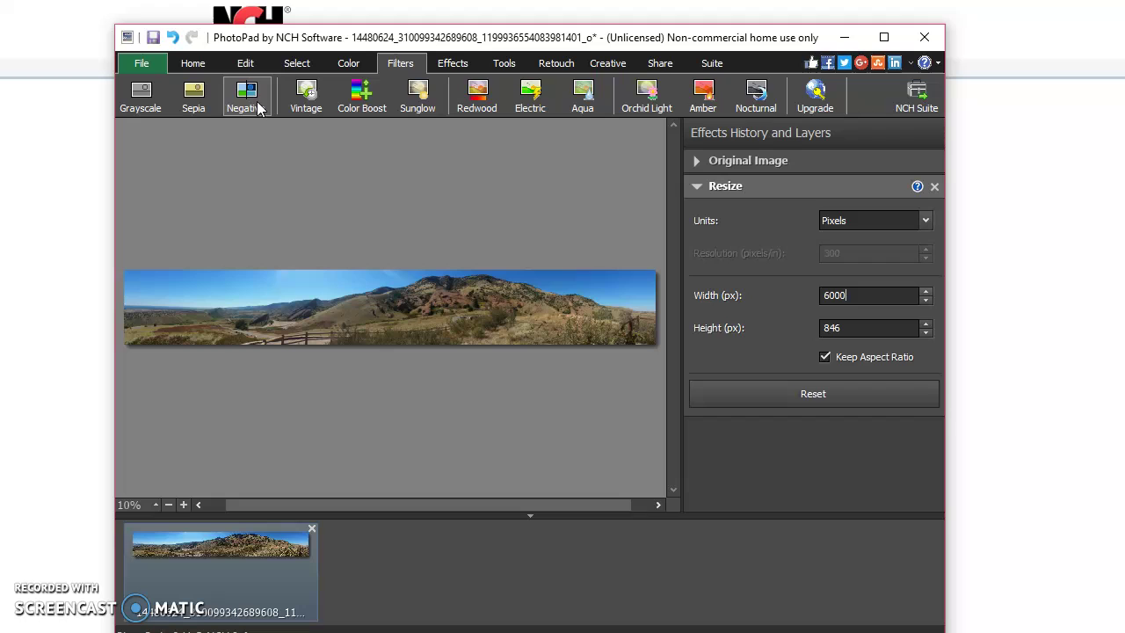
- Stack the Electric, Redwood and Aqua filters onto the panorama
click(544, 99)
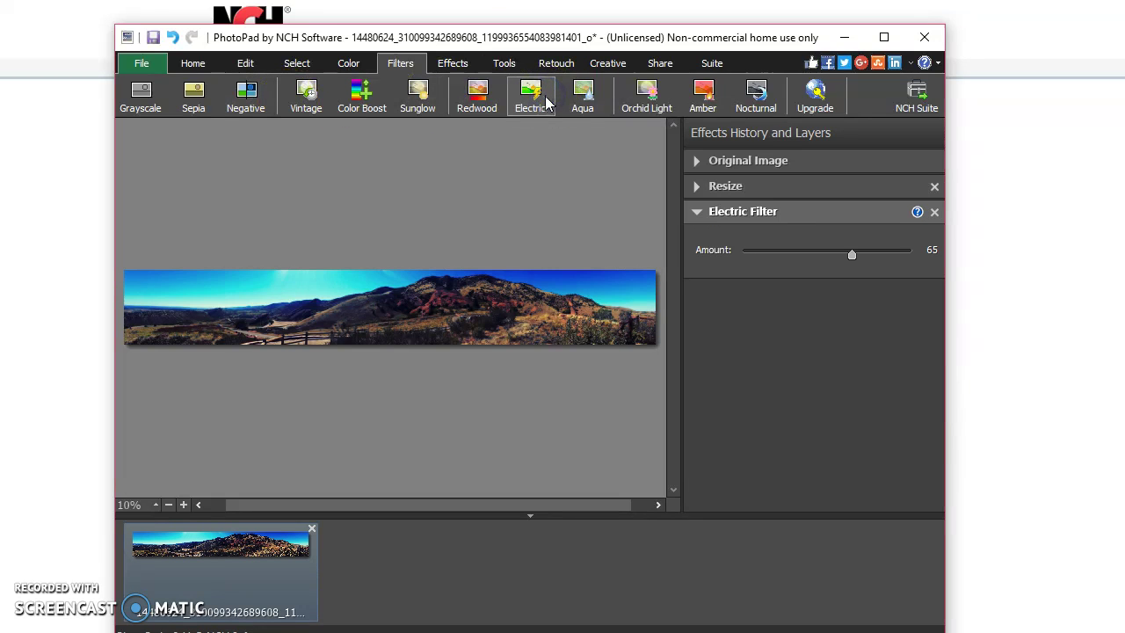
click(536, 102)
click(477, 104)
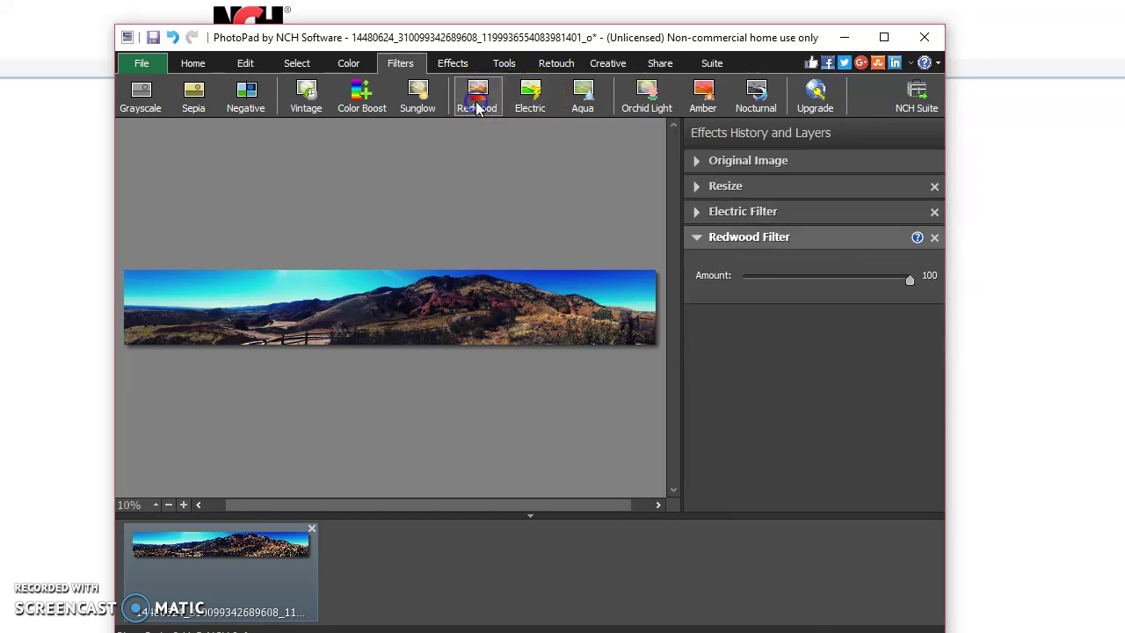
click(576, 109)
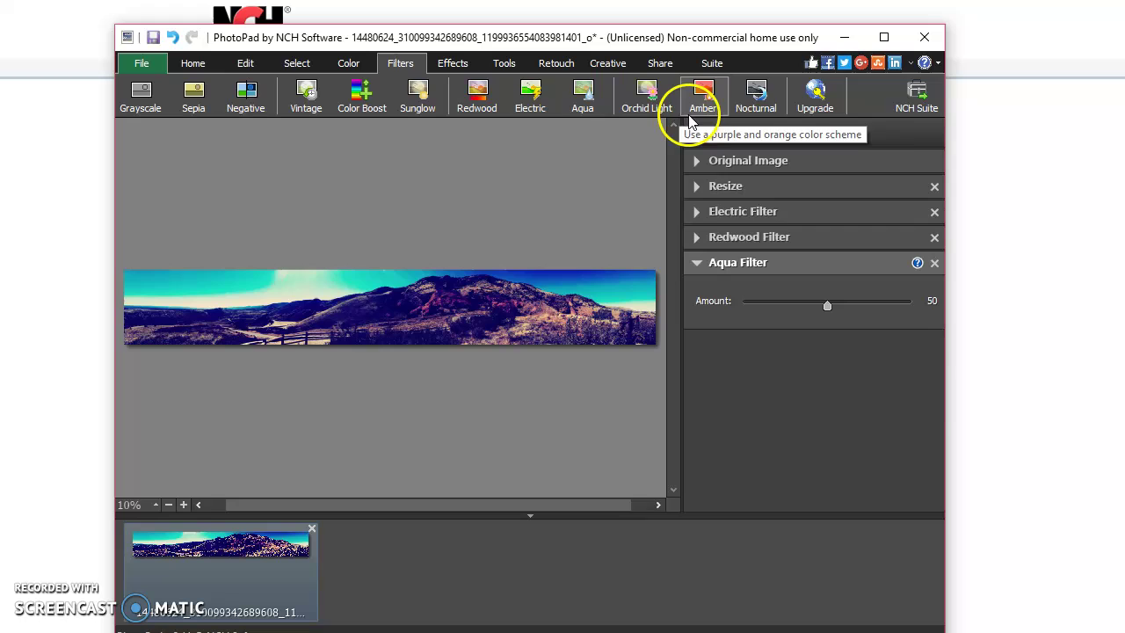
- Compare Original Image and Resize, then delete the Electric, Redwood and Aqua filter layers
click(734, 163)
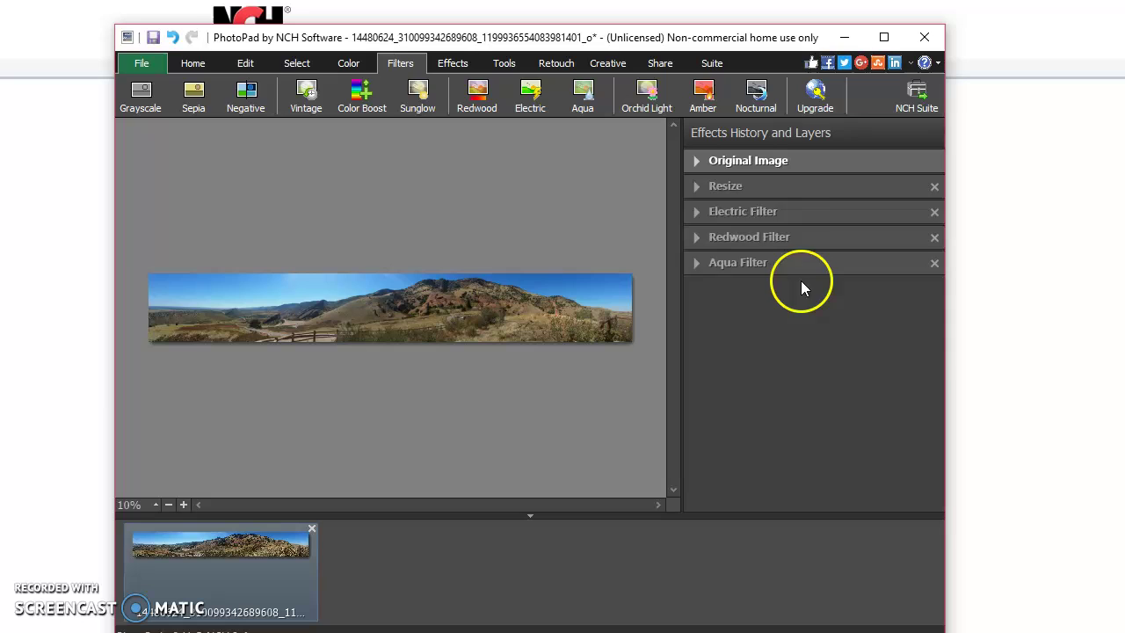
click(773, 188)
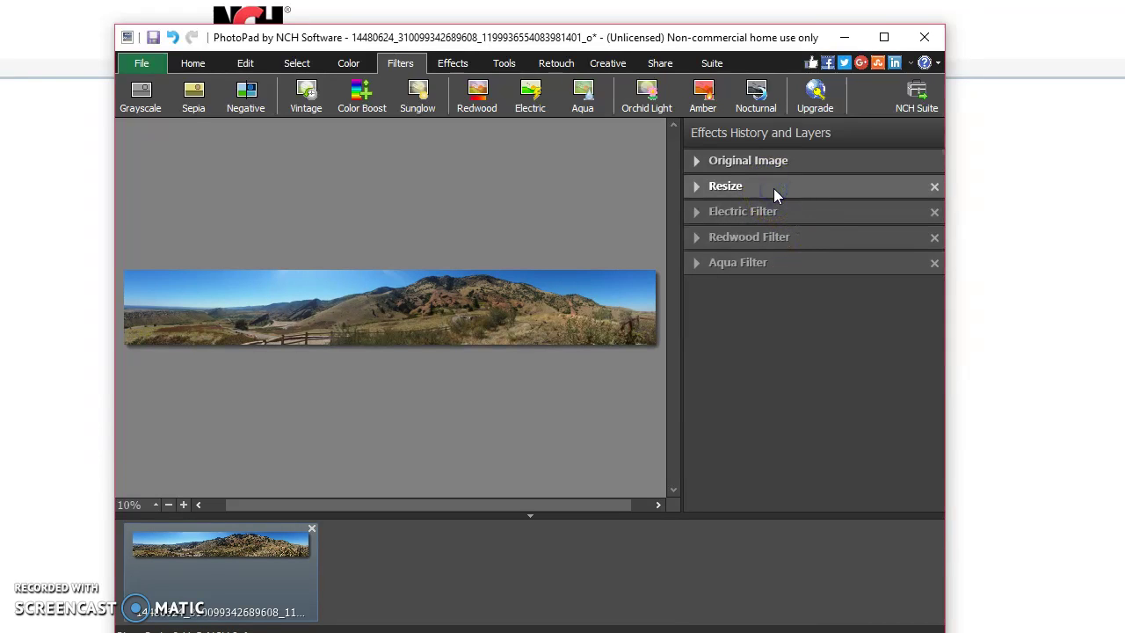
click(935, 213)
click(935, 213)
click(935, 213)
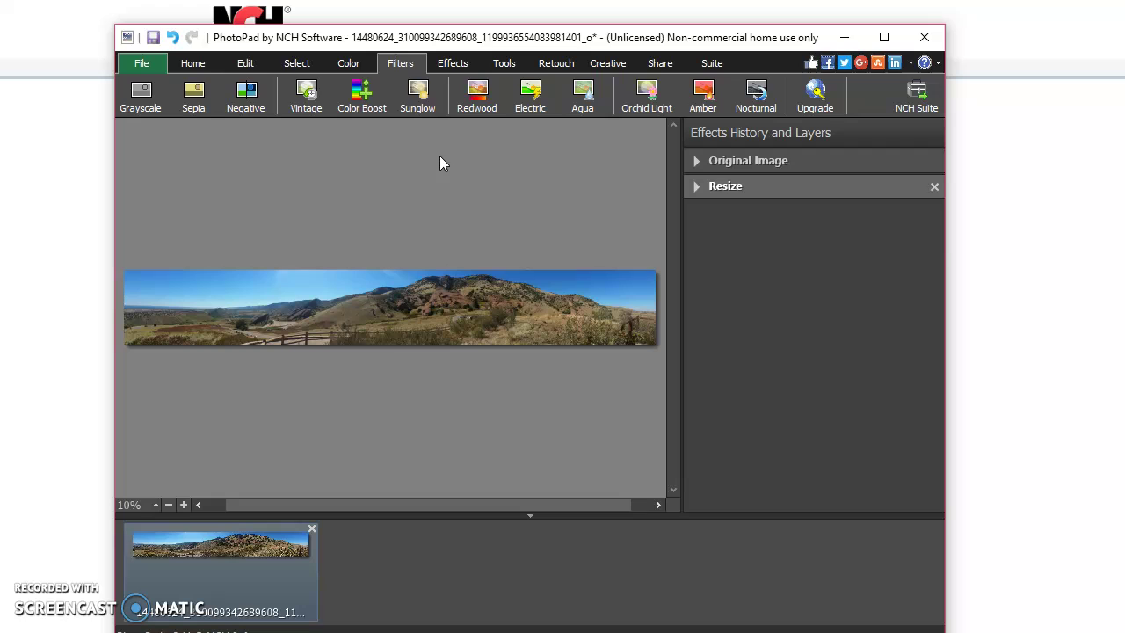
- Apply Sharpen from the Effects ribbon, then delete the Sharpen layer from Effects History
click(448, 67)
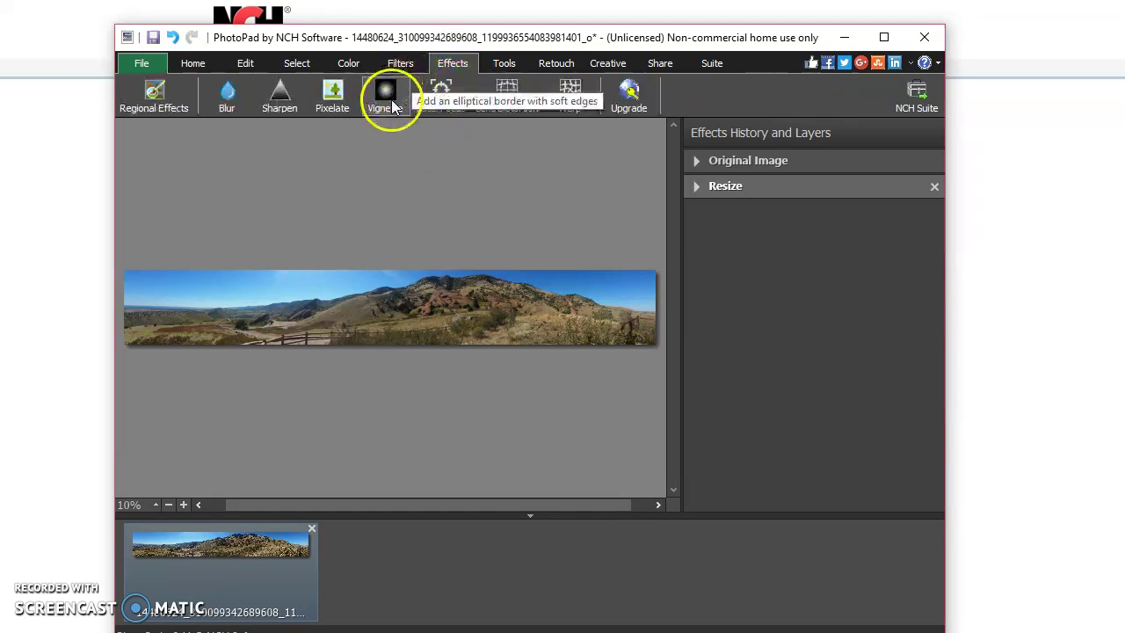
click(274, 101)
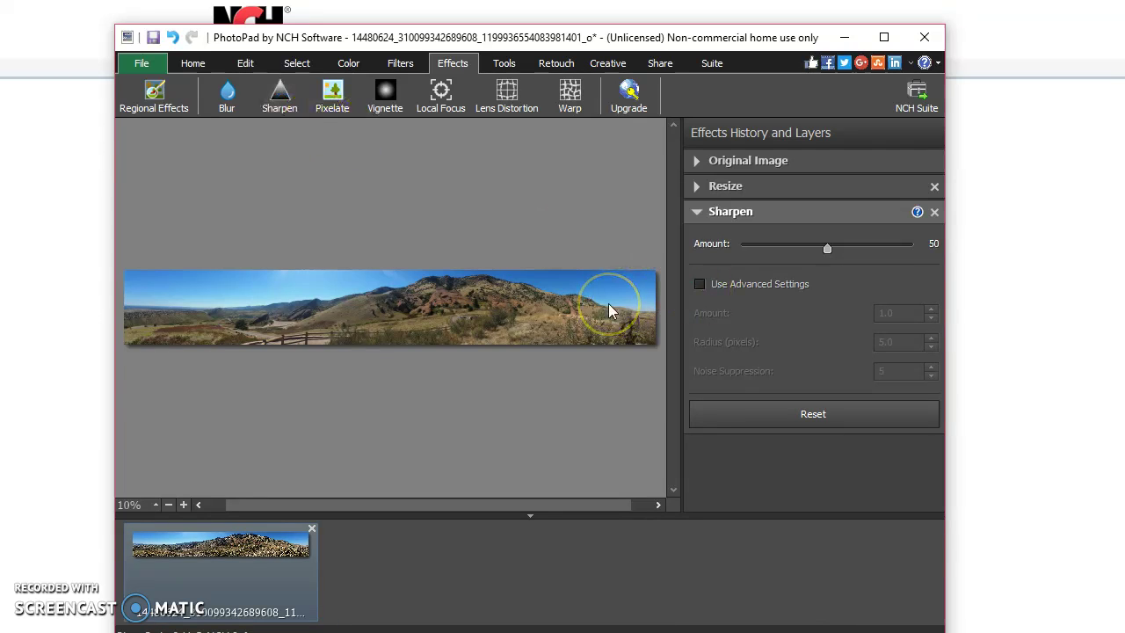
click(934, 211)
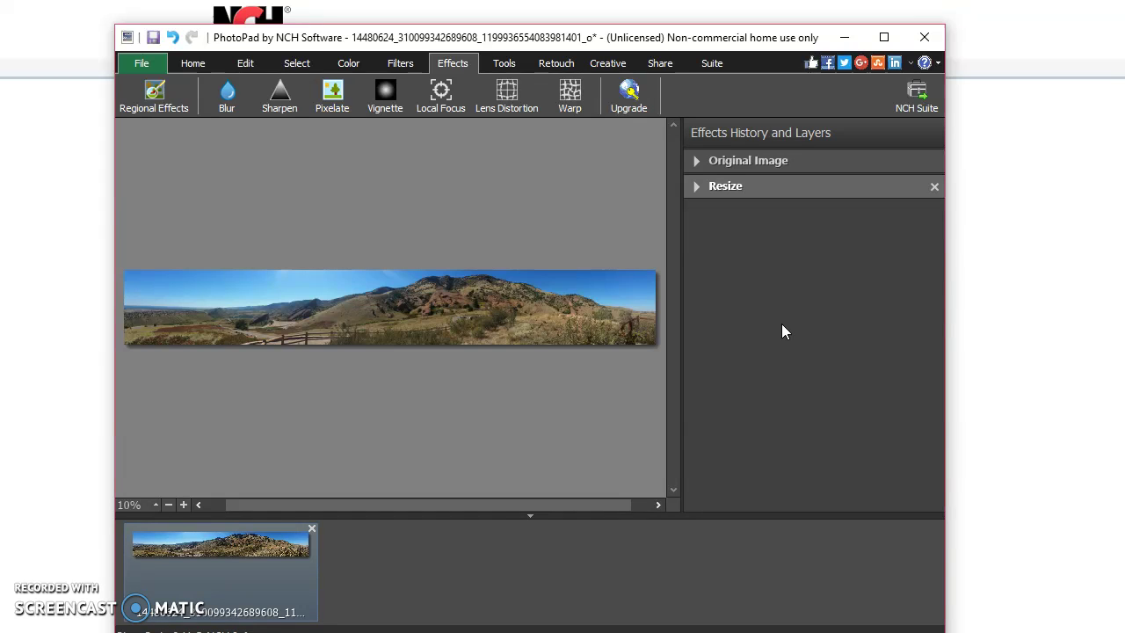
- Switch to the Tools ribbon showing batch, panorama, HDR, text and border tools
click(499, 65)
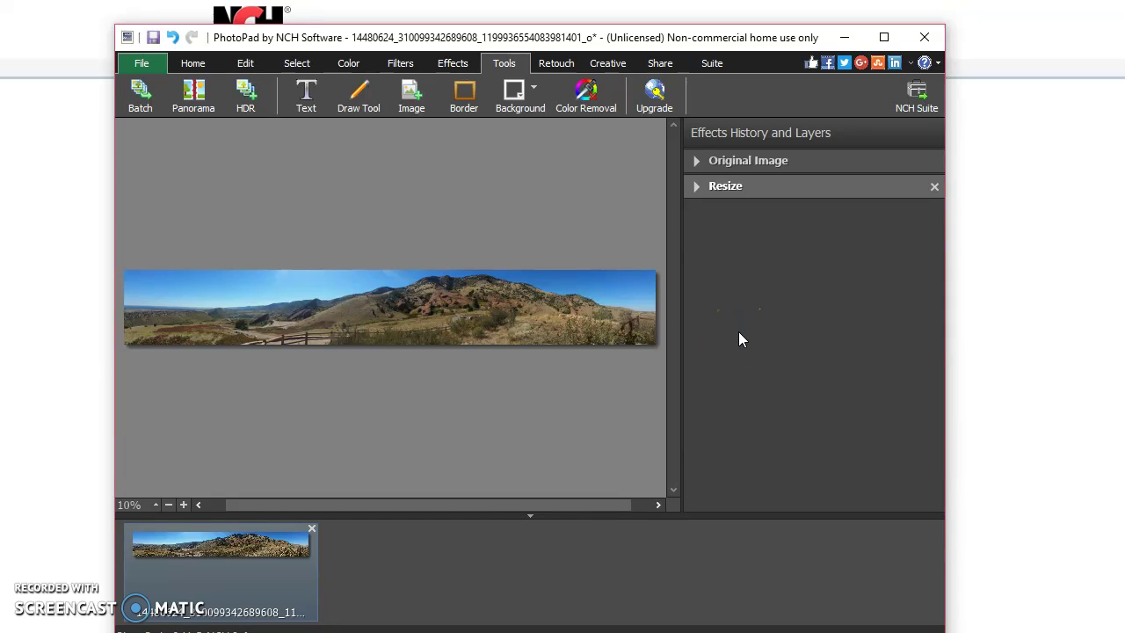
click(69, 360)
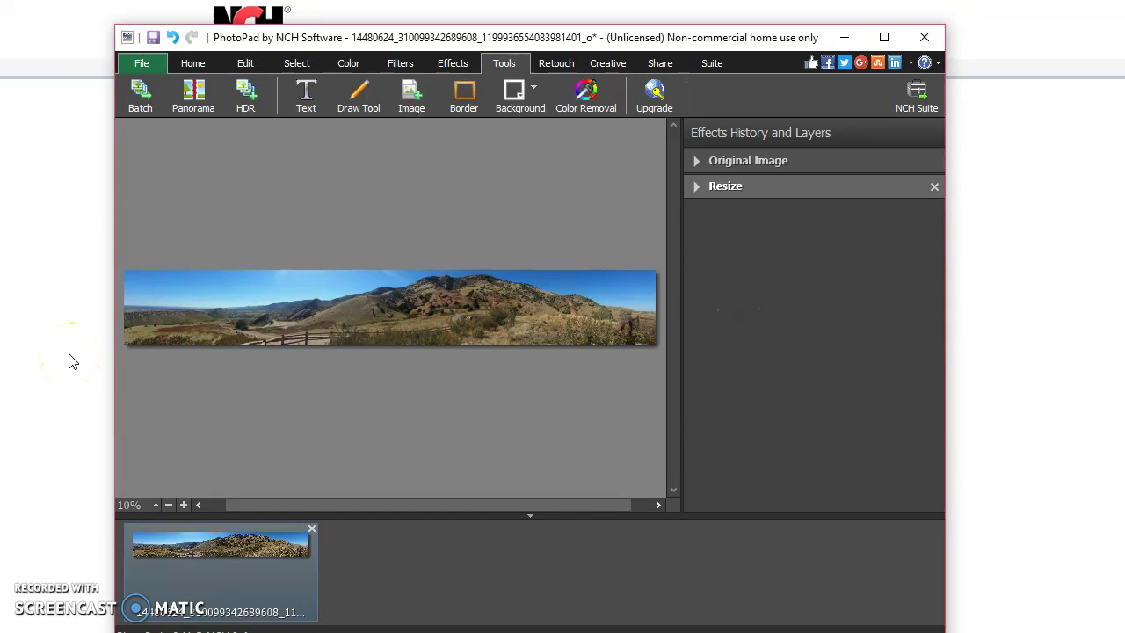